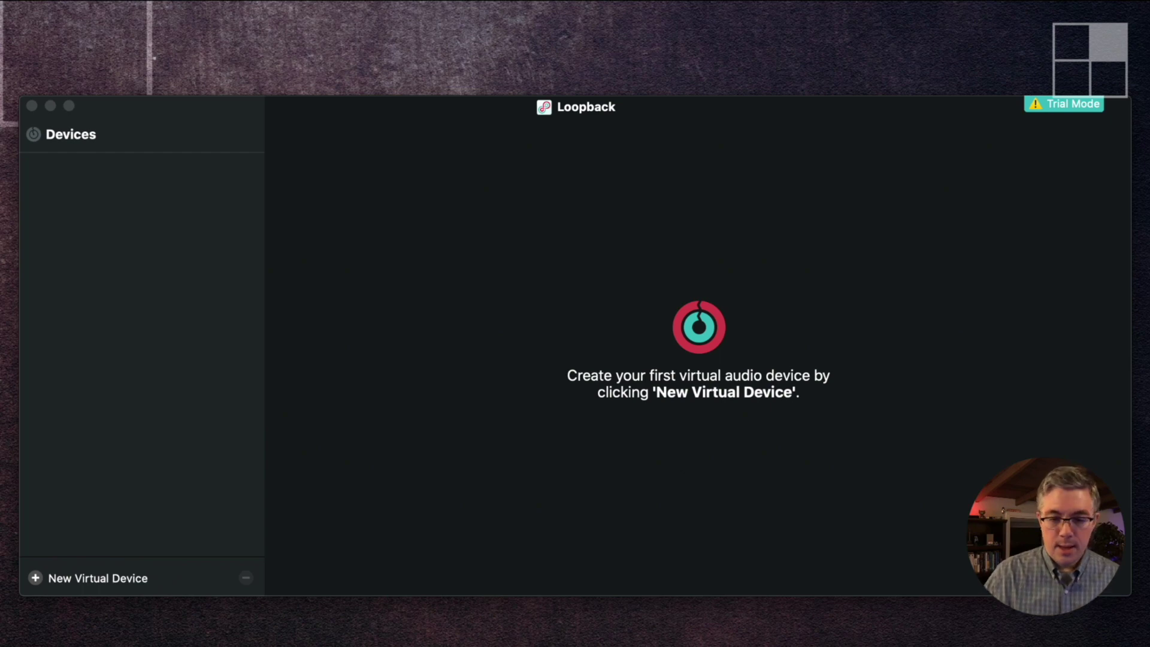
# Step: Add a new virtual device and rename it 'Ecamm Virtual Mic', keeping Pass-Thru on Channels 1 & 2
pyautogui.click(48, 578)
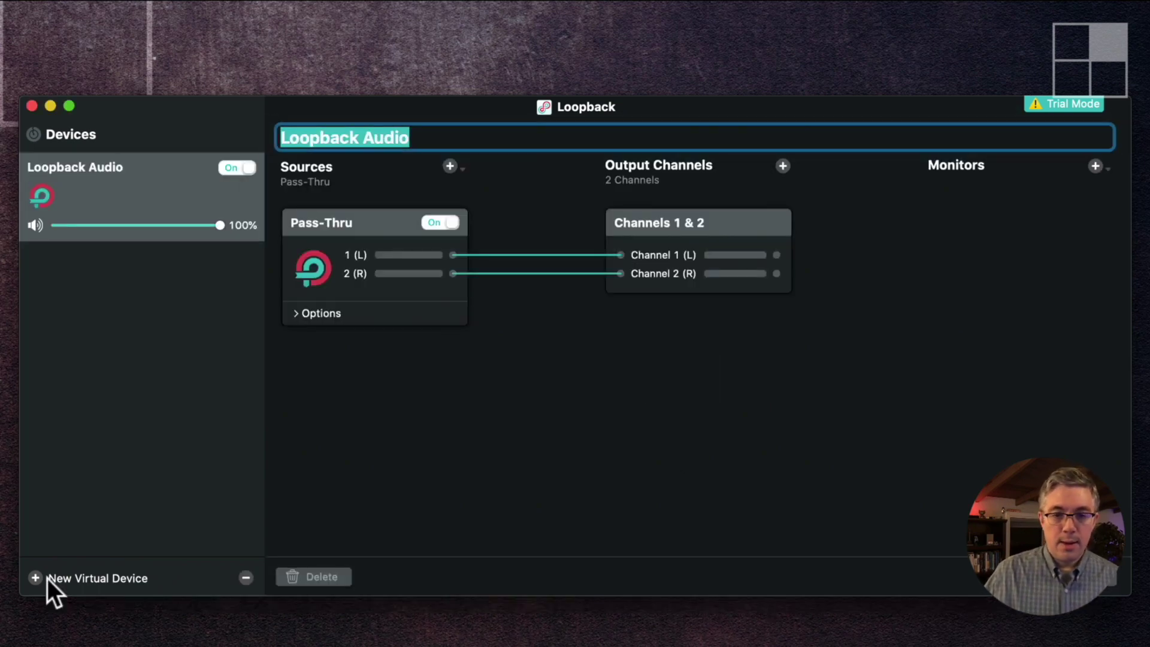
pyautogui.tripleClick(347, 139)
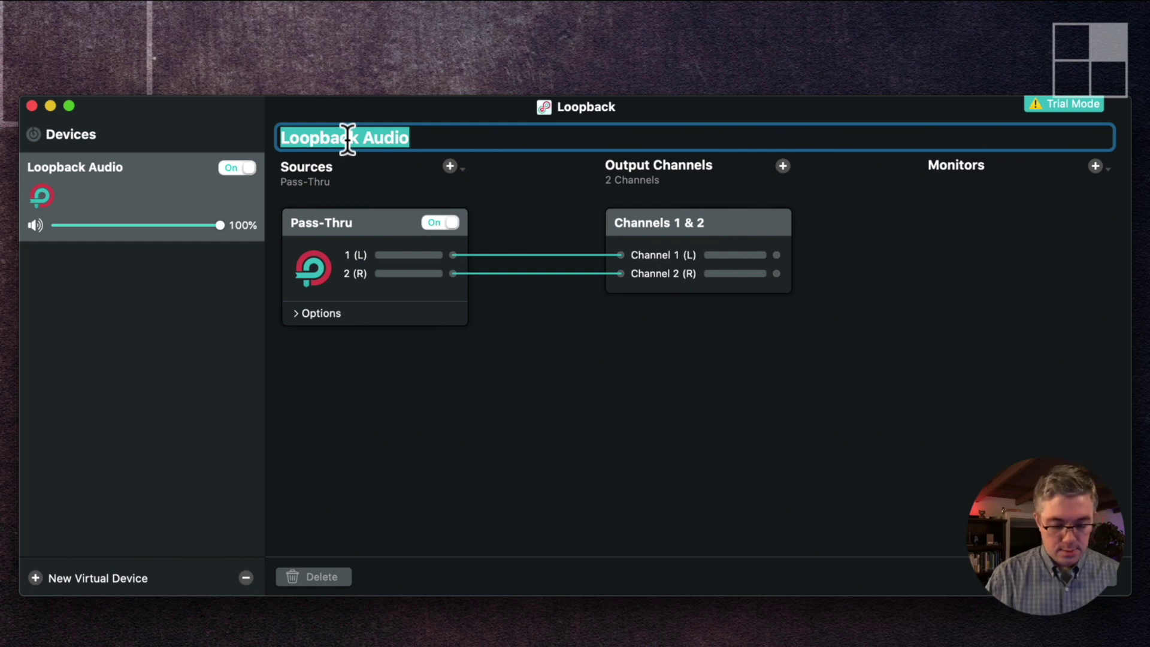
pyautogui.write('Ecamm')
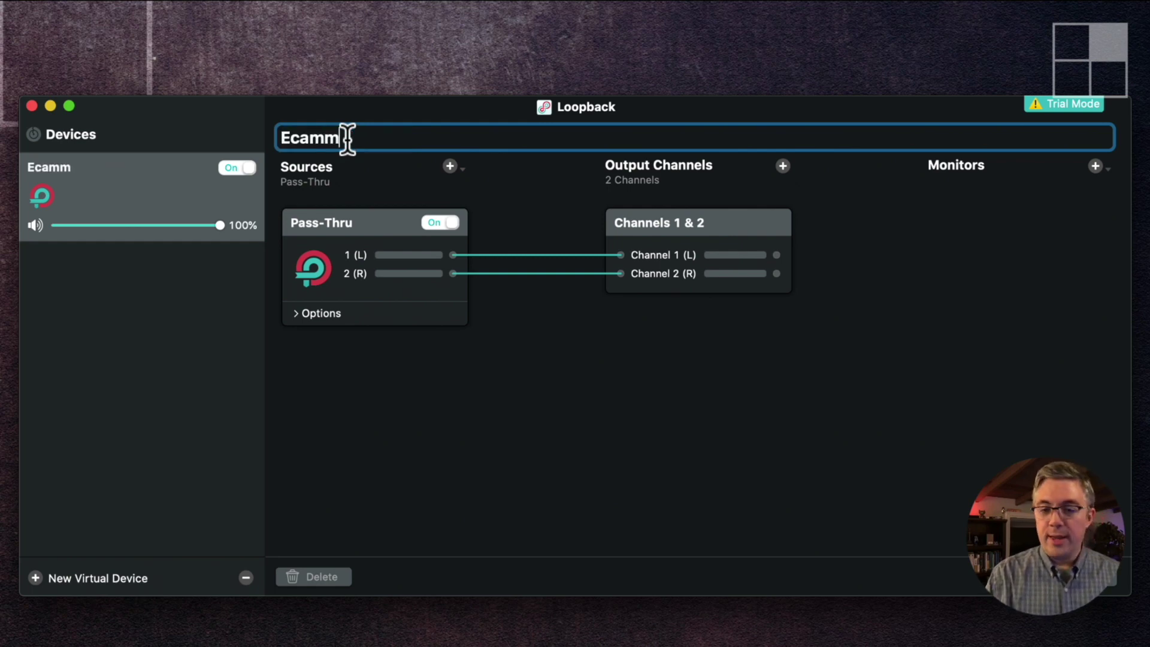
pyautogui.write(' Virtual Mic')
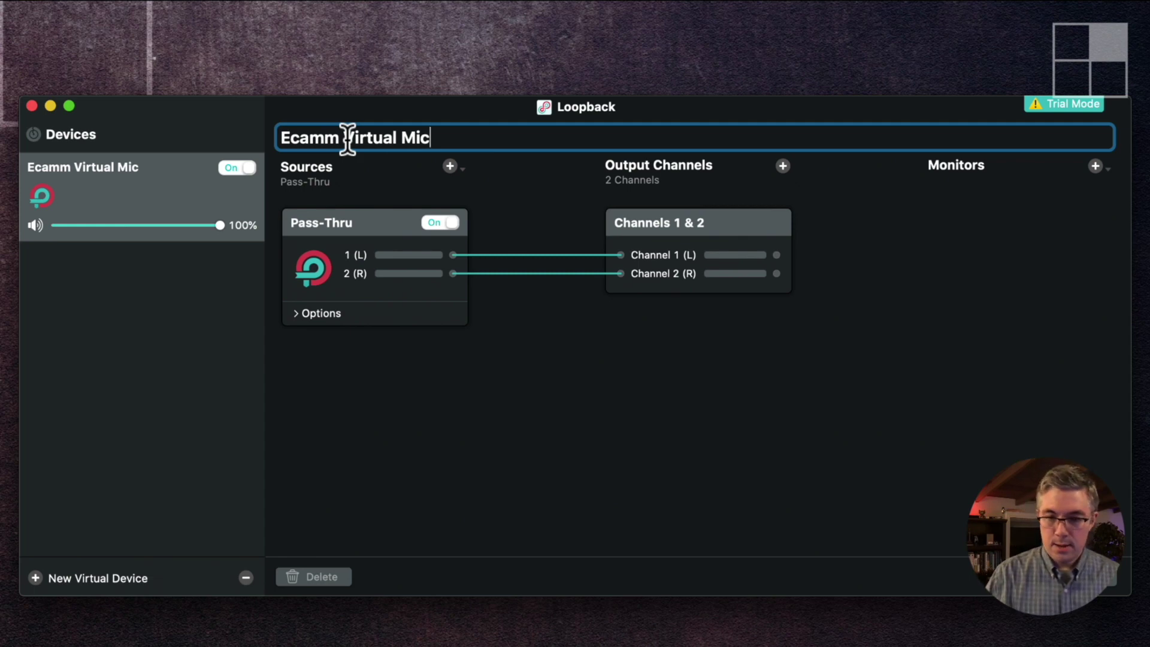
pyautogui.press('Return')
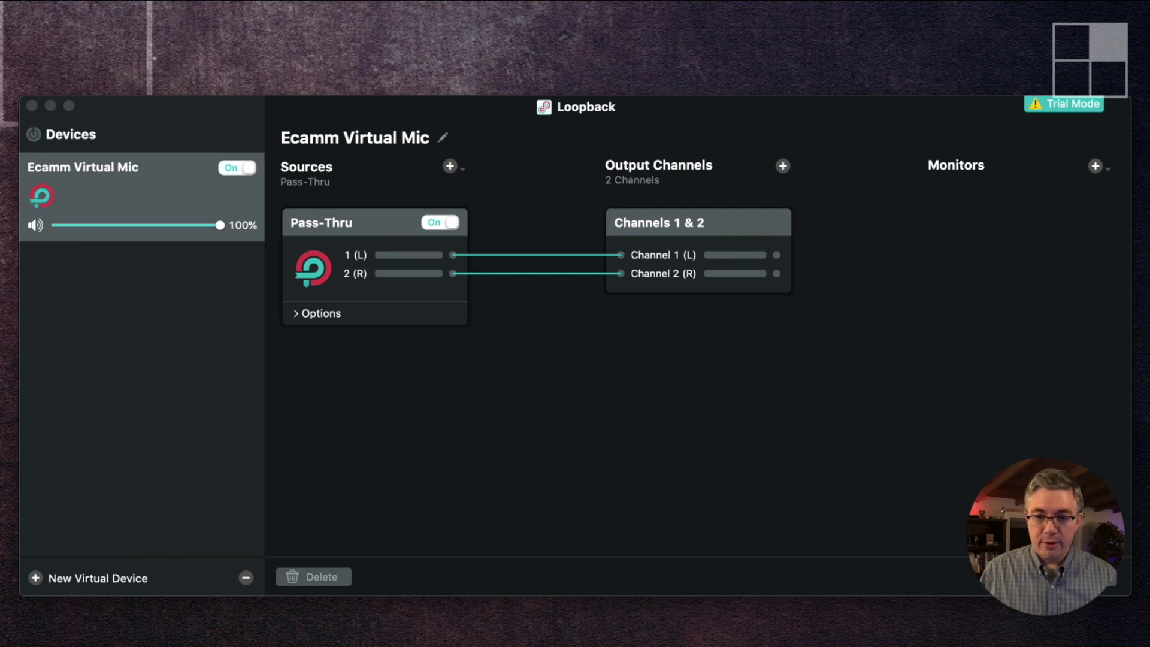
# Step: Try options in Zoom's Microphone dropdown, leaving it set to Same as System
pyautogui.click(387, 390)
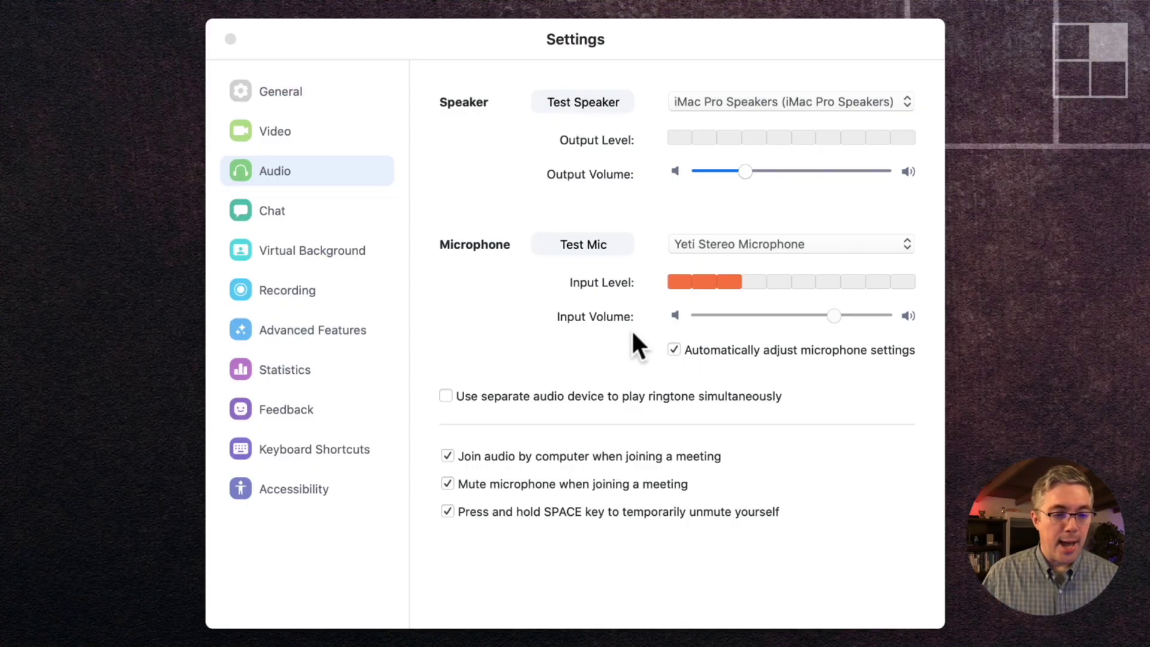
pyautogui.click(826, 244)
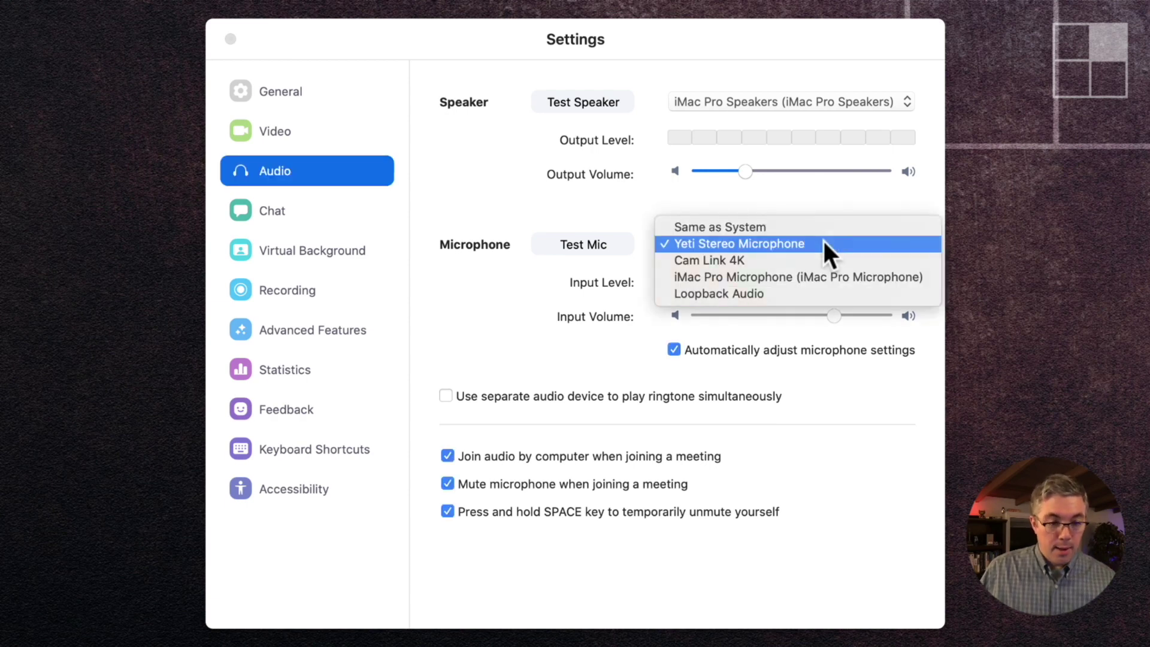
pyautogui.click(786, 294)
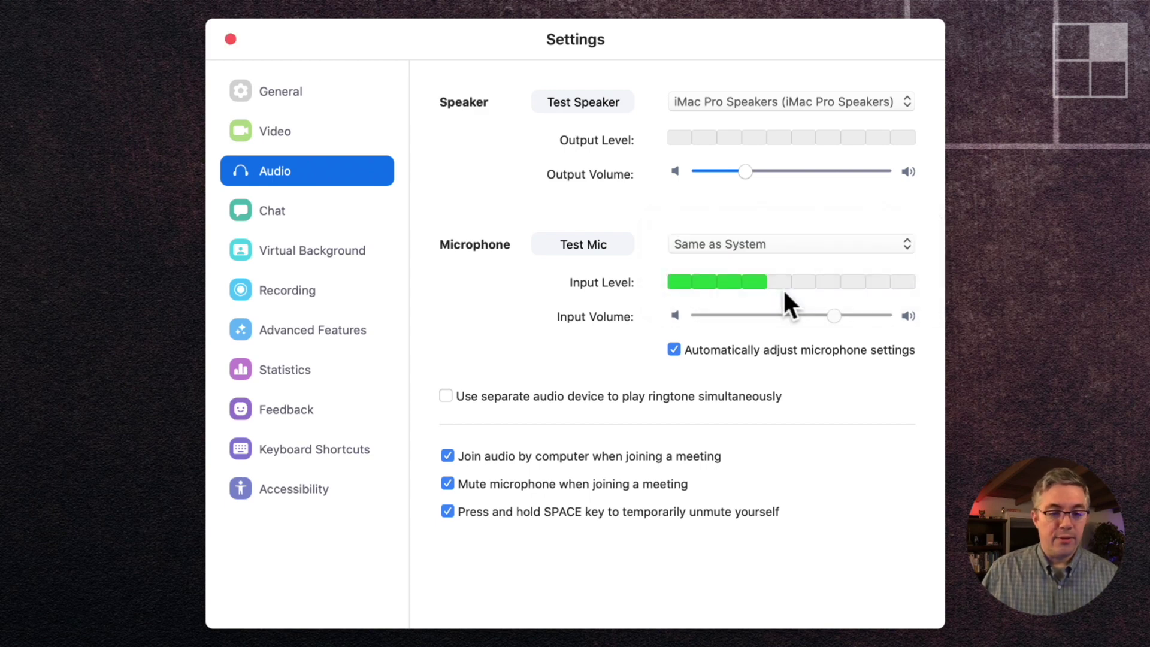
pyautogui.click(777, 251)
pyautogui.press('Escape')
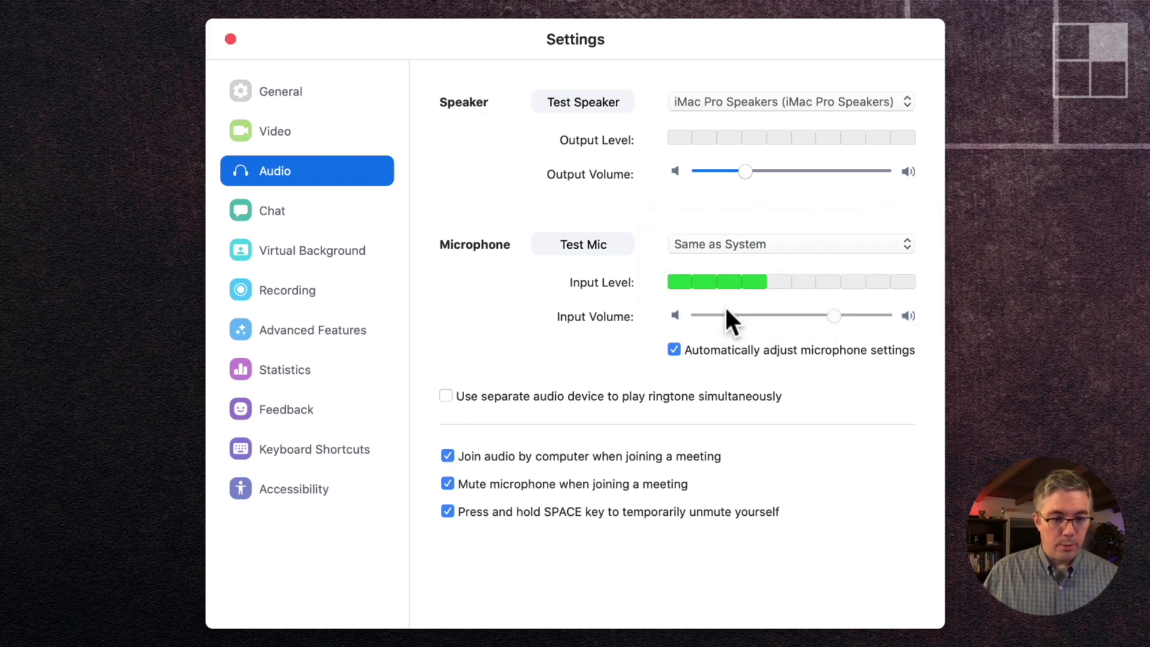
pyautogui.click(743, 242)
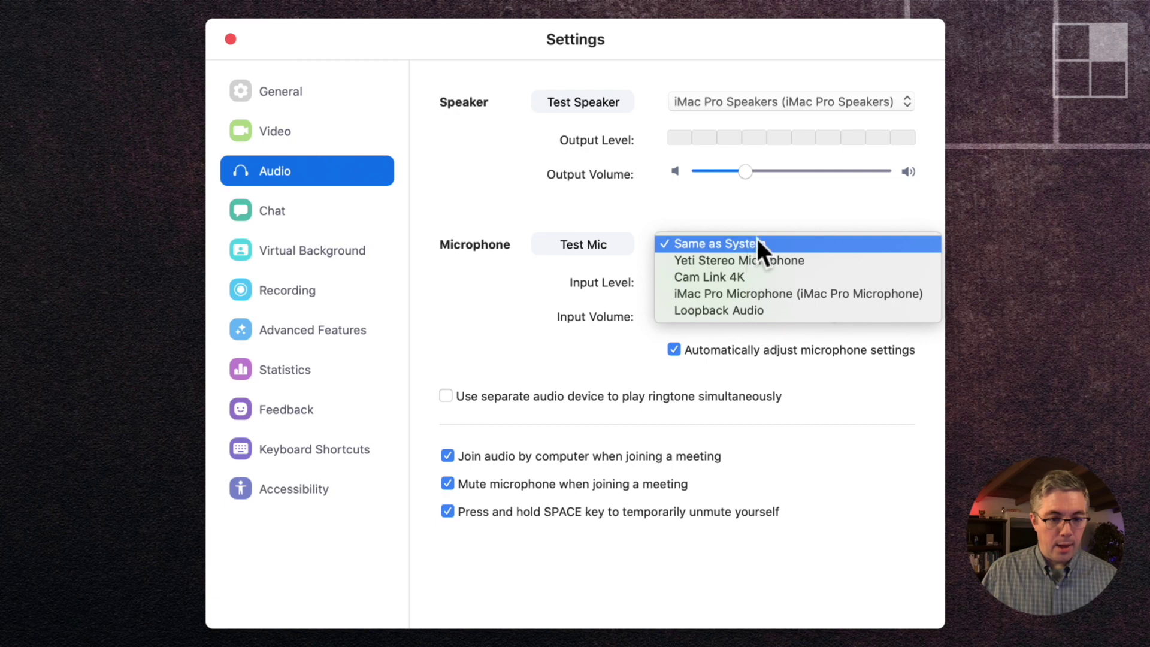
pyautogui.press('Escape')
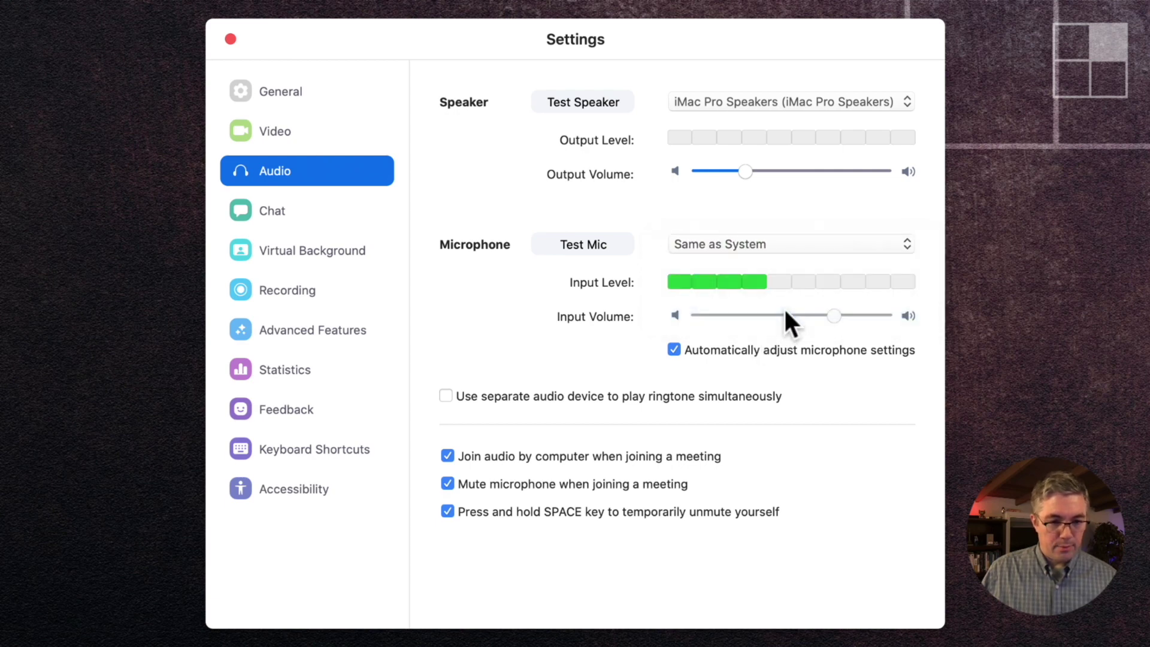
pyautogui.click(778, 246)
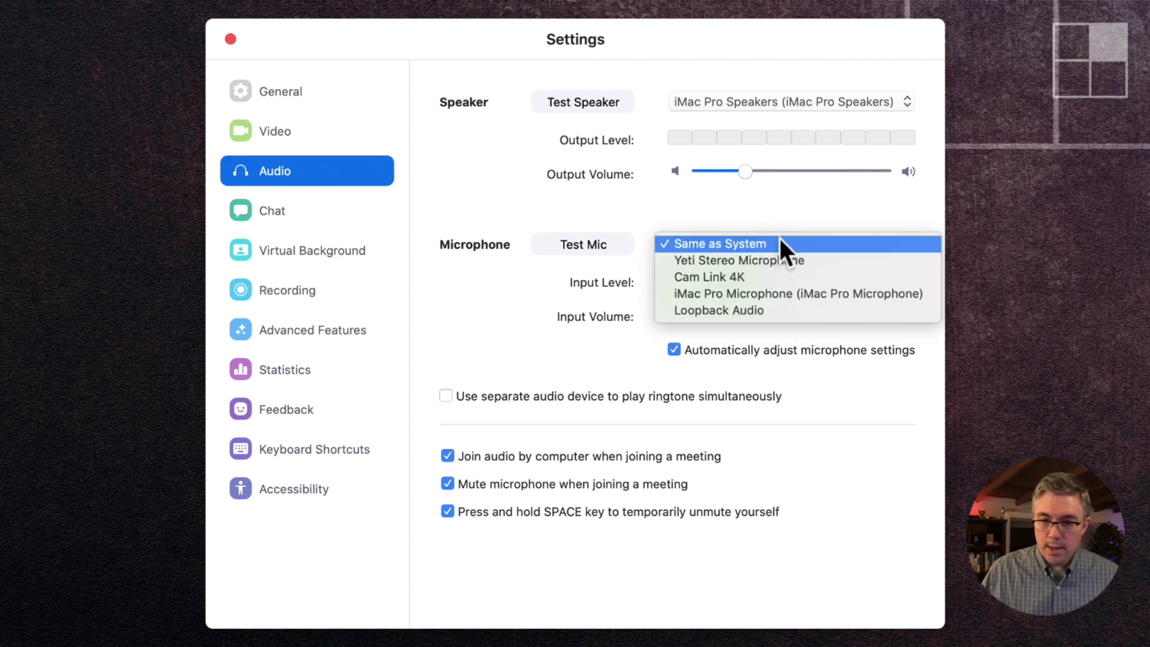
pyautogui.click(742, 307)
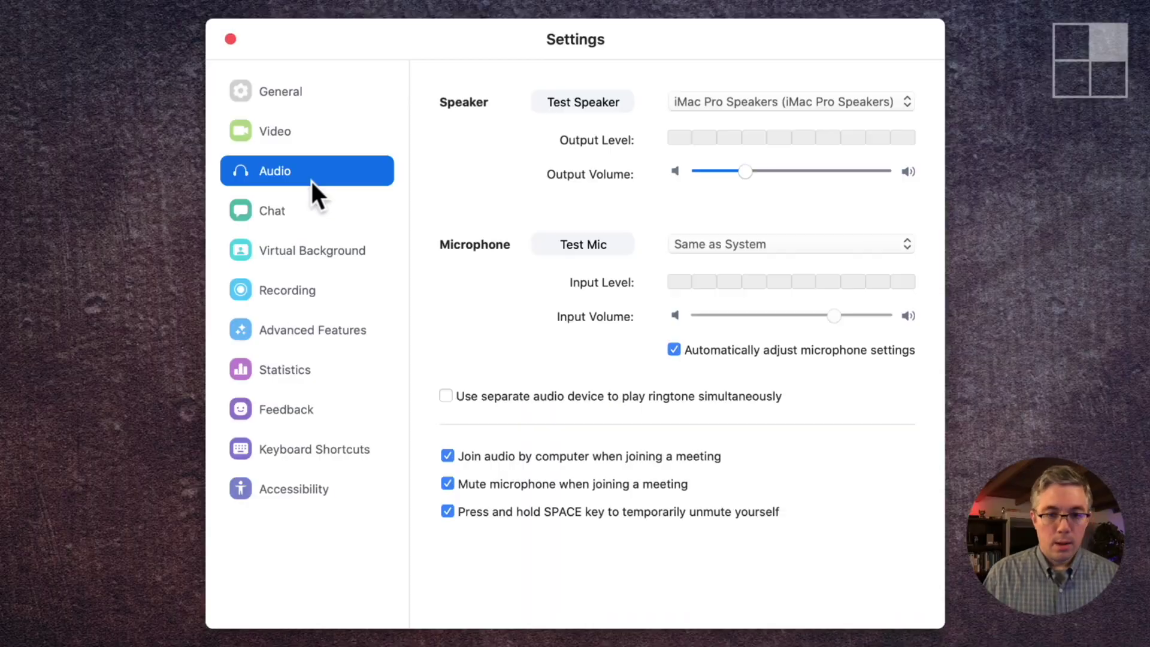
# Step: Select Ecamm Virtual Mic as Zoom's microphone and go back to Loopback
pyautogui.click(743, 237)
pyautogui.click(724, 309)
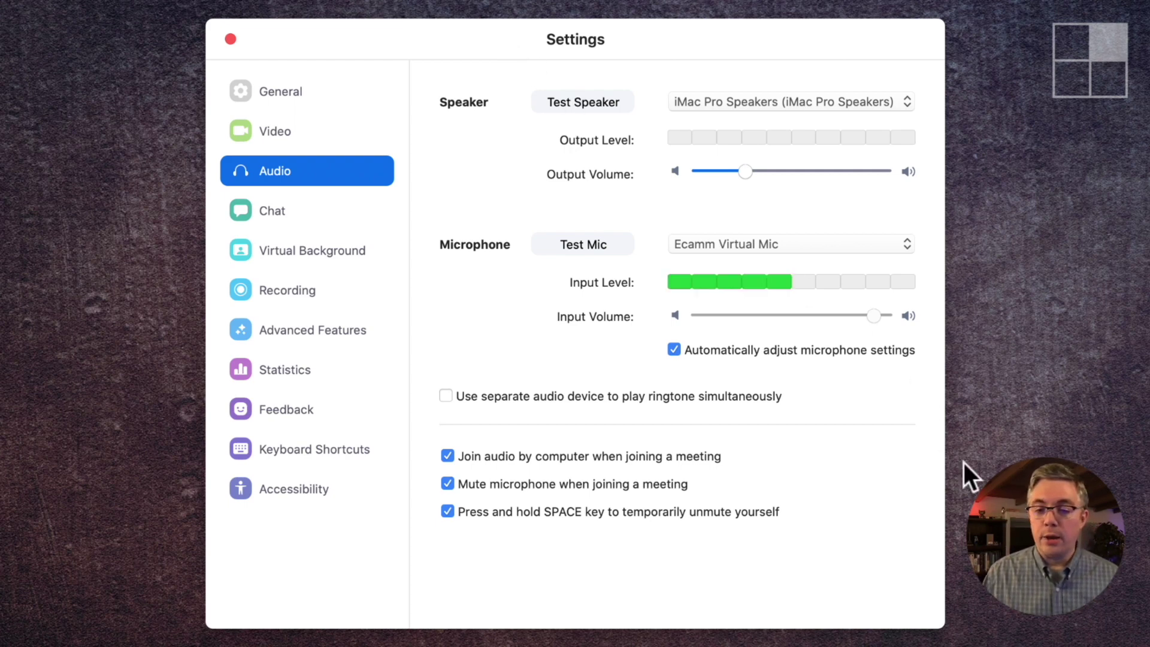
pyautogui.click(942, 437)
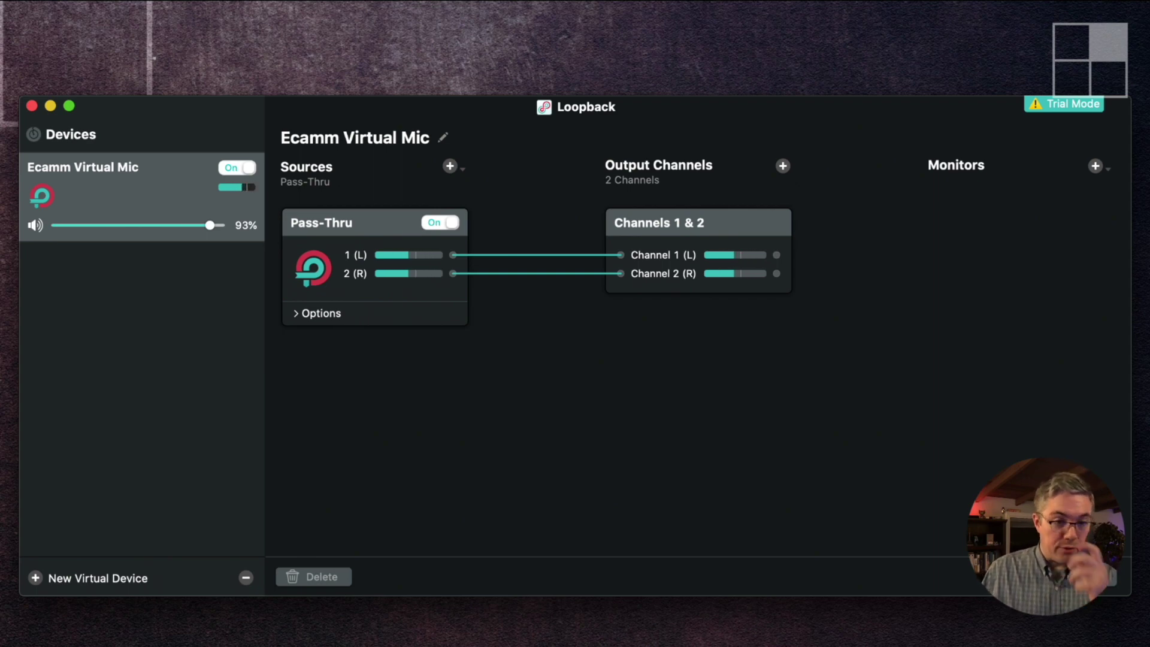
# Step: Add a second virtual device named 'Music.app' and delete its default Pass-Thru source
pyautogui.click(92, 577)
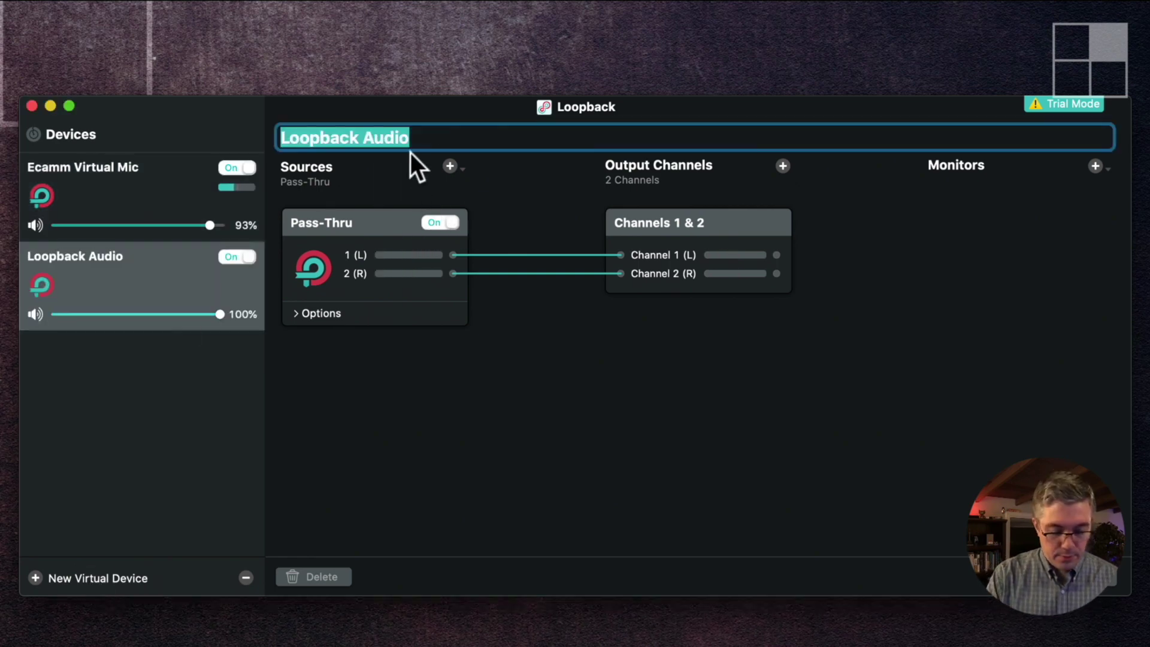
pyautogui.write('Music.app')
pyautogui.press('Return')
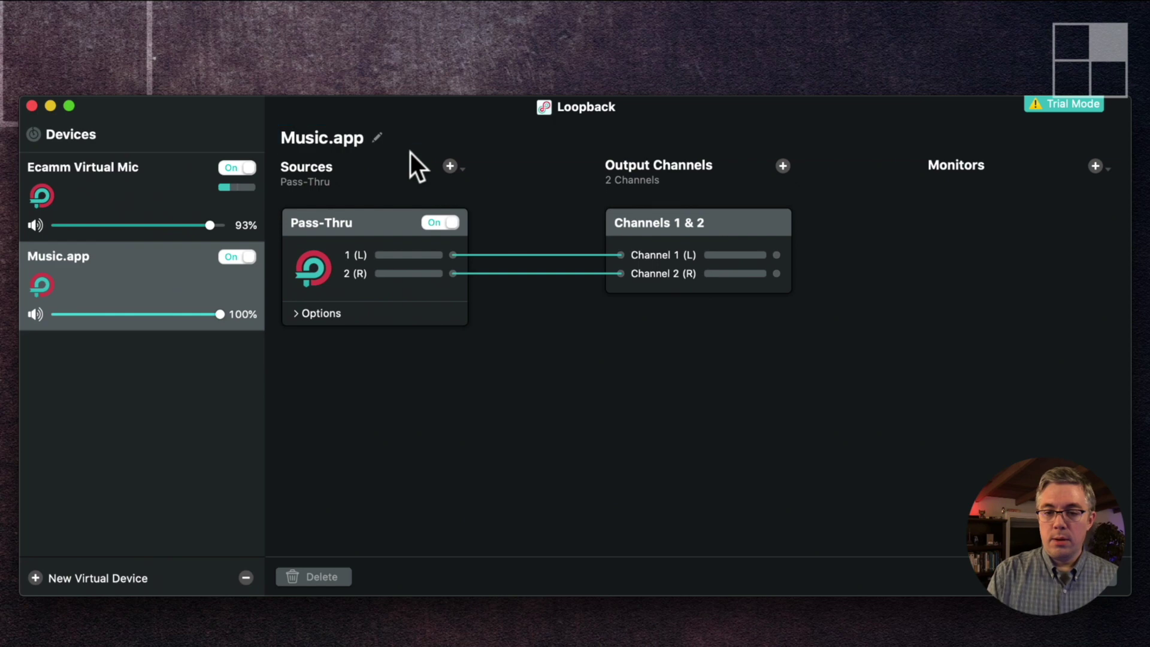
pyautogui.click(377, 225)
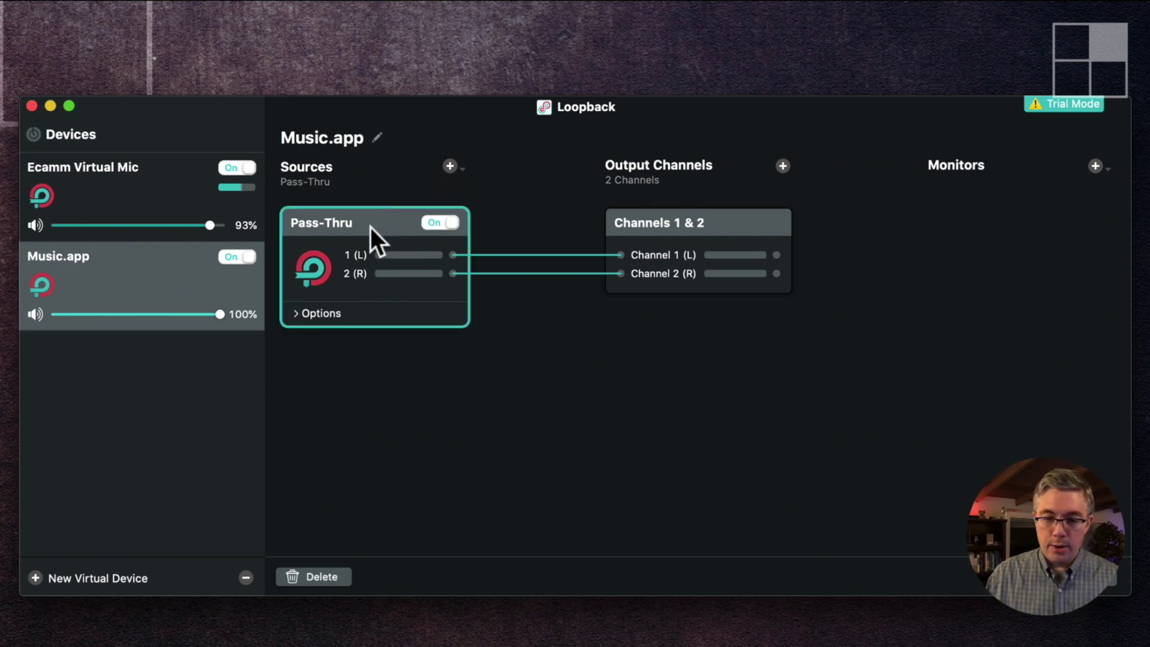
pyautogui.click(320, 578)
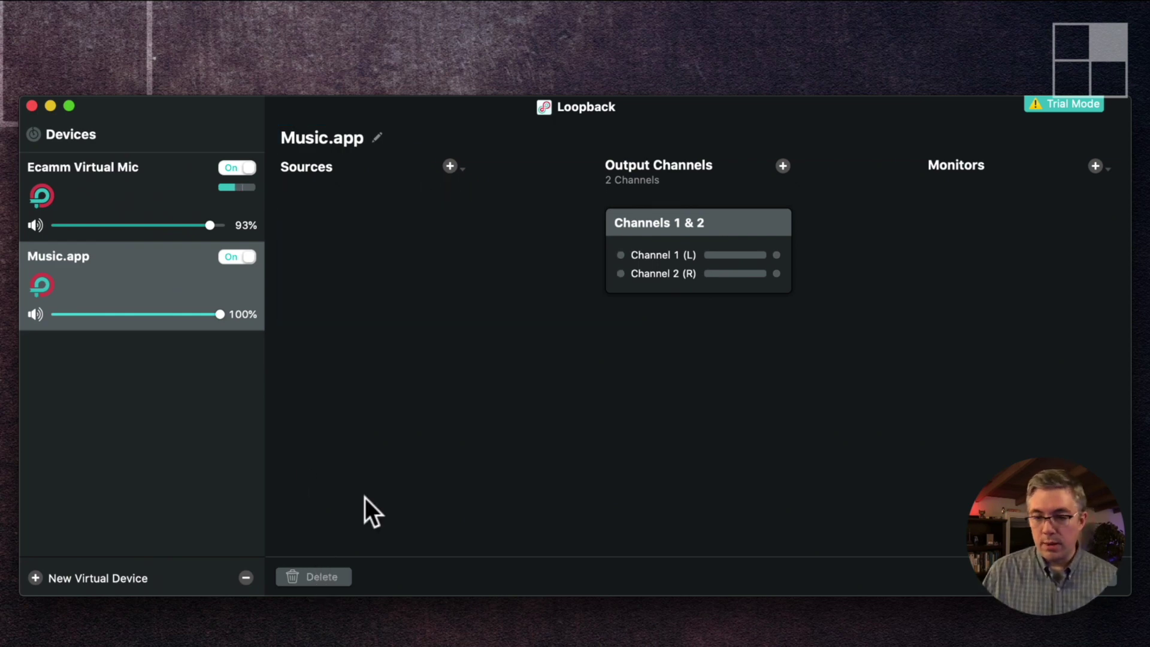
pyautogui.click(450, 166)
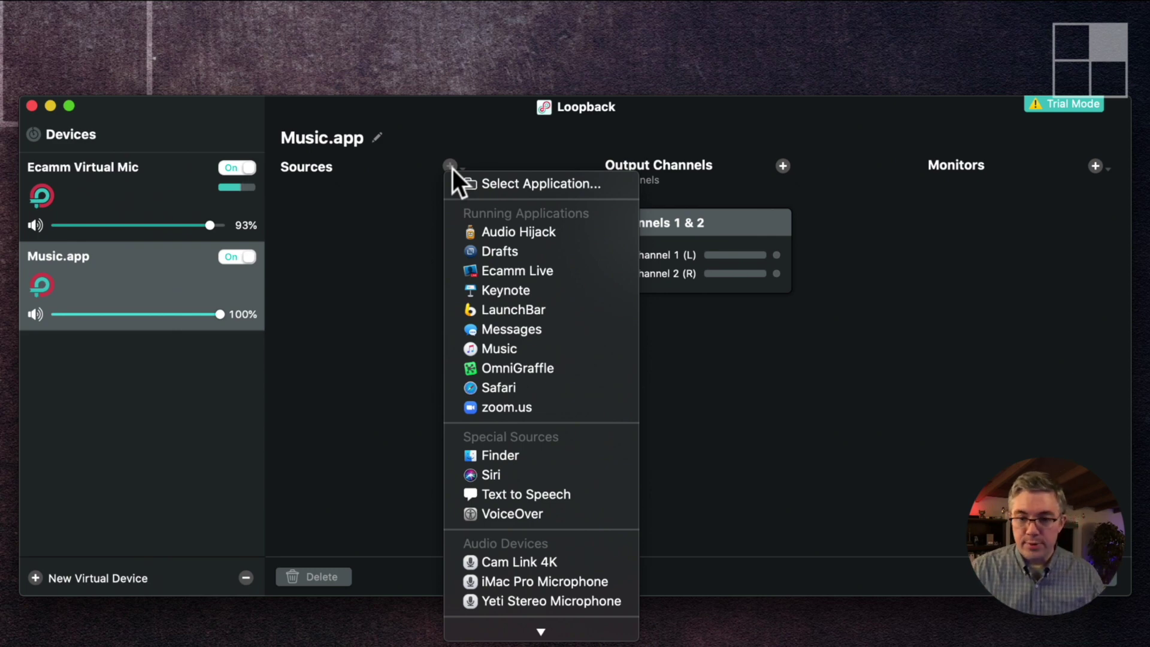
# Step: Add the Music app as the source feeding Channels 1 & 2, adding no other sources
pyautogui.click(503, 350)
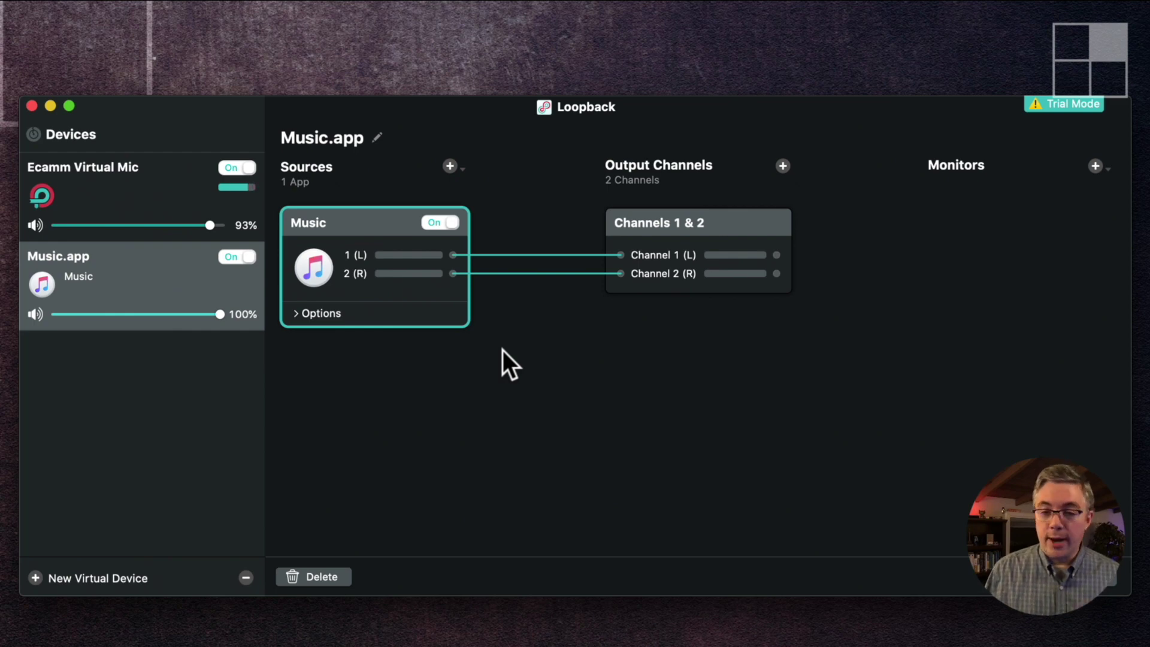
pyautogui.click(451, 167)
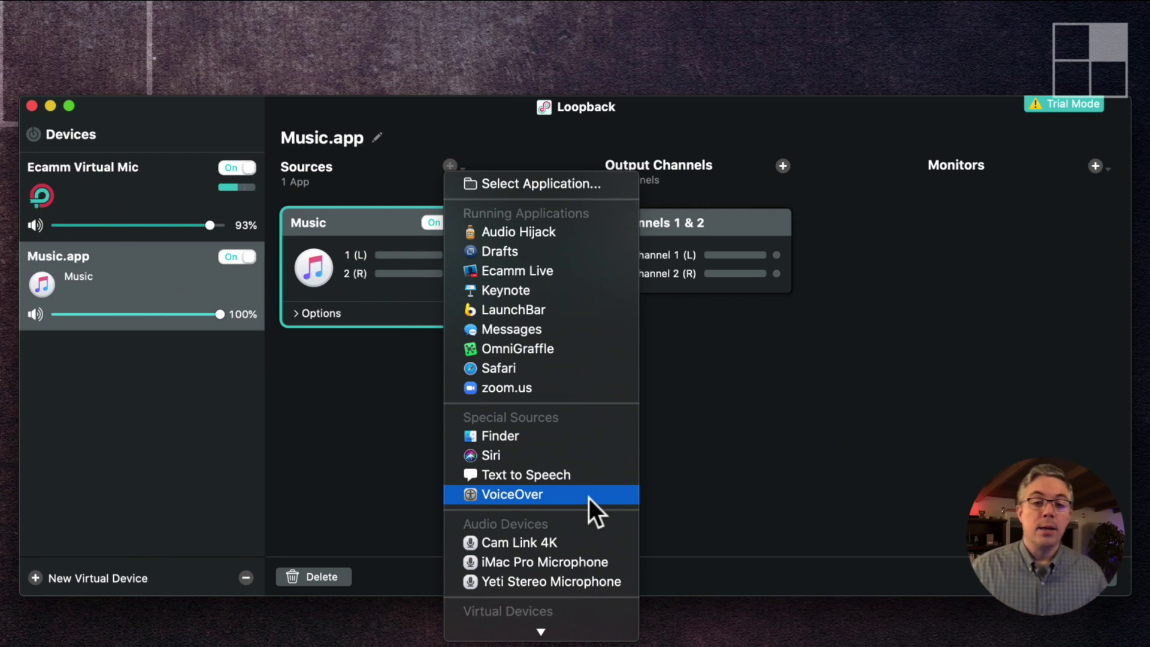
pyautogui.click(710, 476)
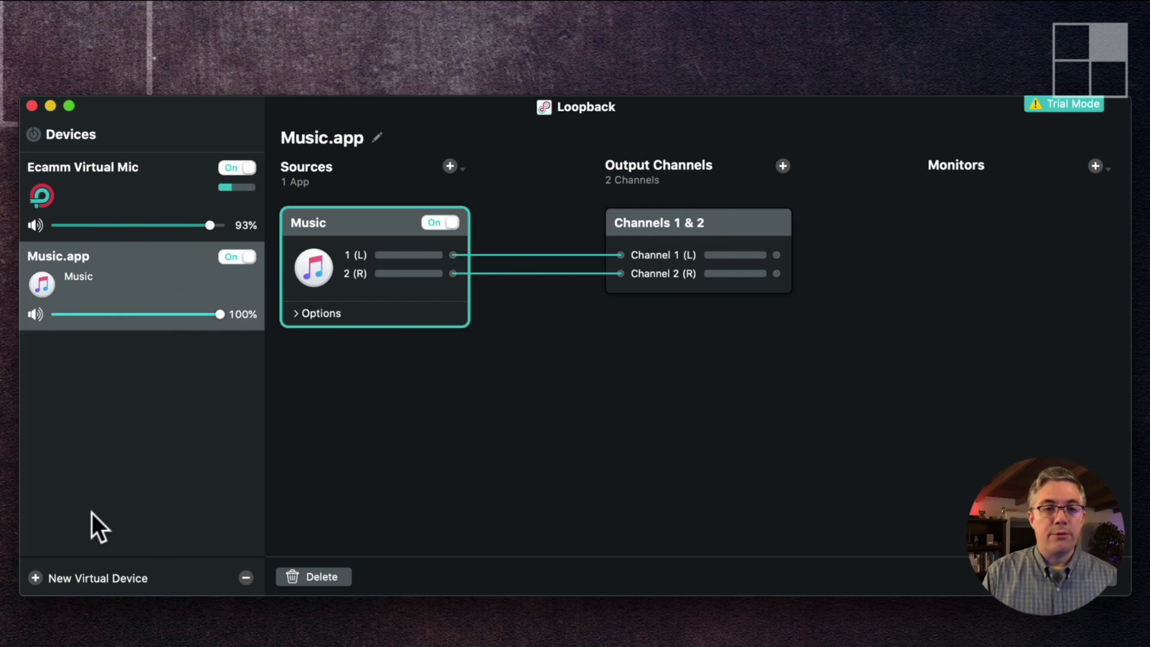
# Step: Switch to the Audio Hijack session and inspect the dynamics processor settings
pyautogui.click(12, 127)
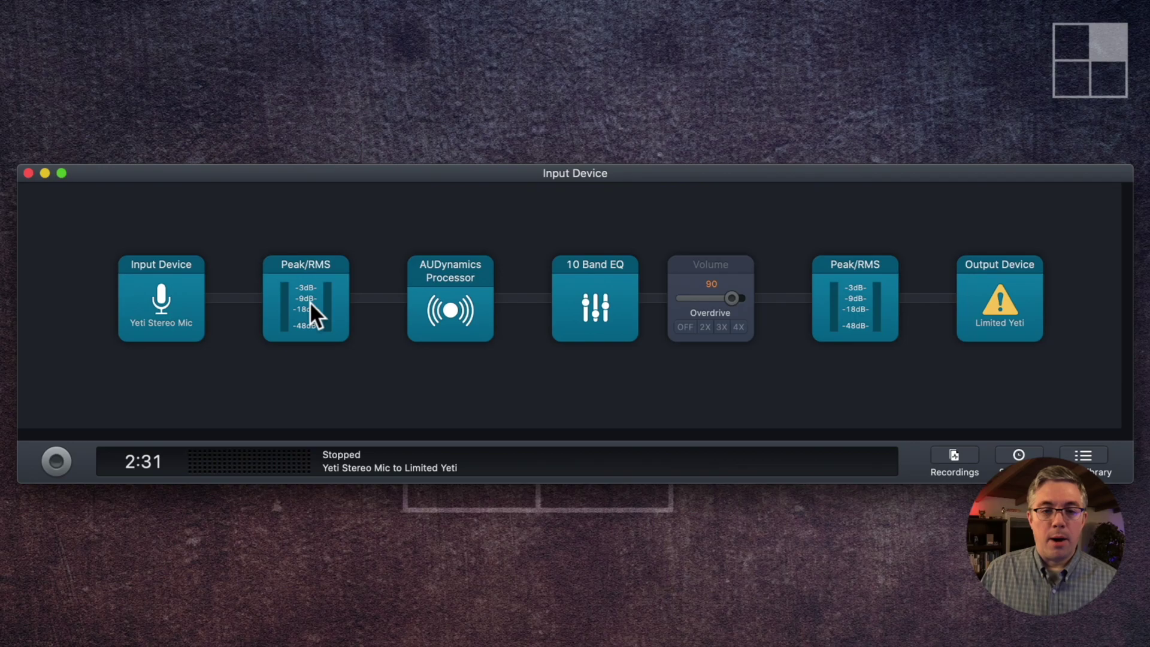
pyautogui.click(444, 315)
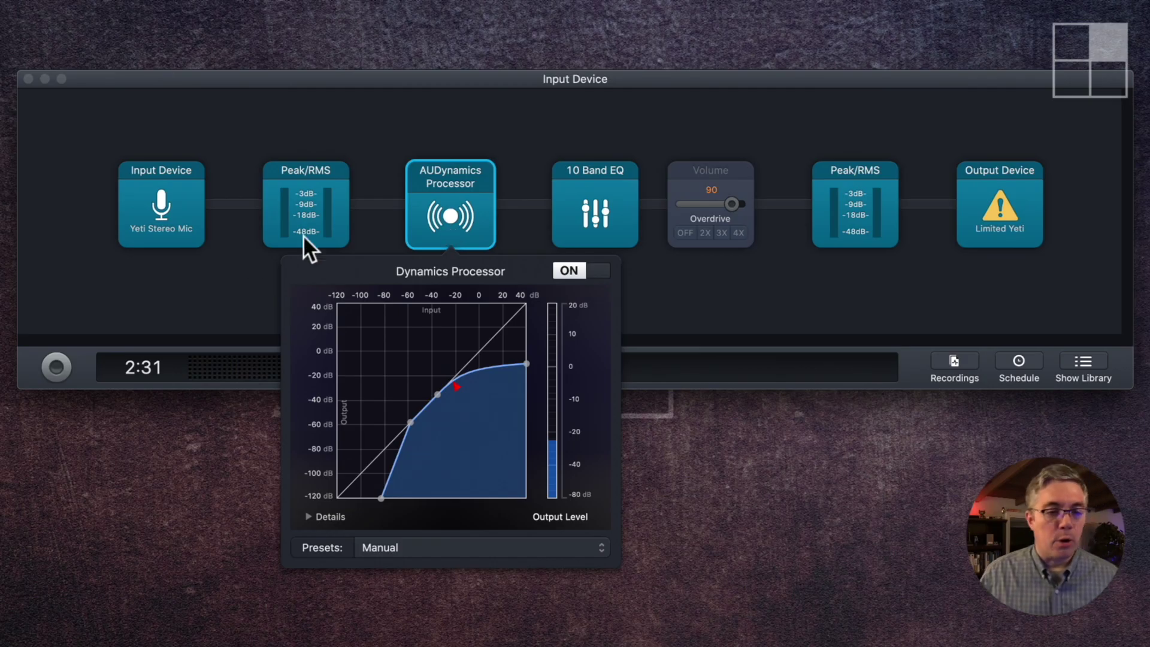
pyautogui.click(121, 300)
# Step: Run the session, dismiss the Missing Audio Device alert, and check the Limited Yeti output block
pyautogui.click(57, 461)
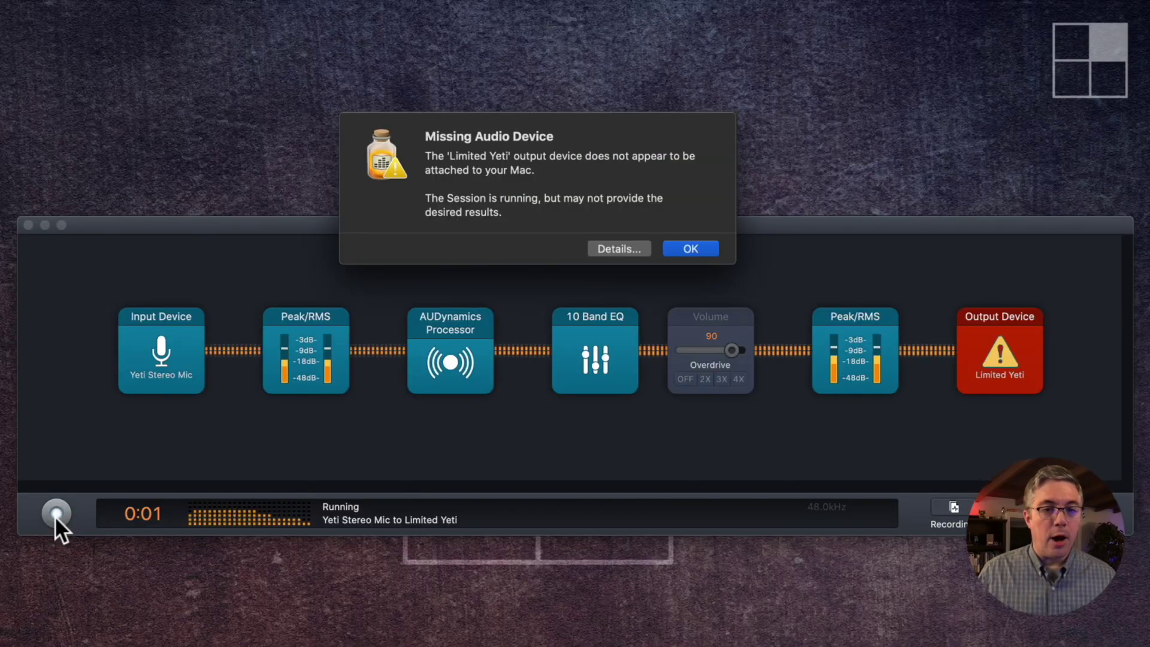
pyautogui.click(672, 249)
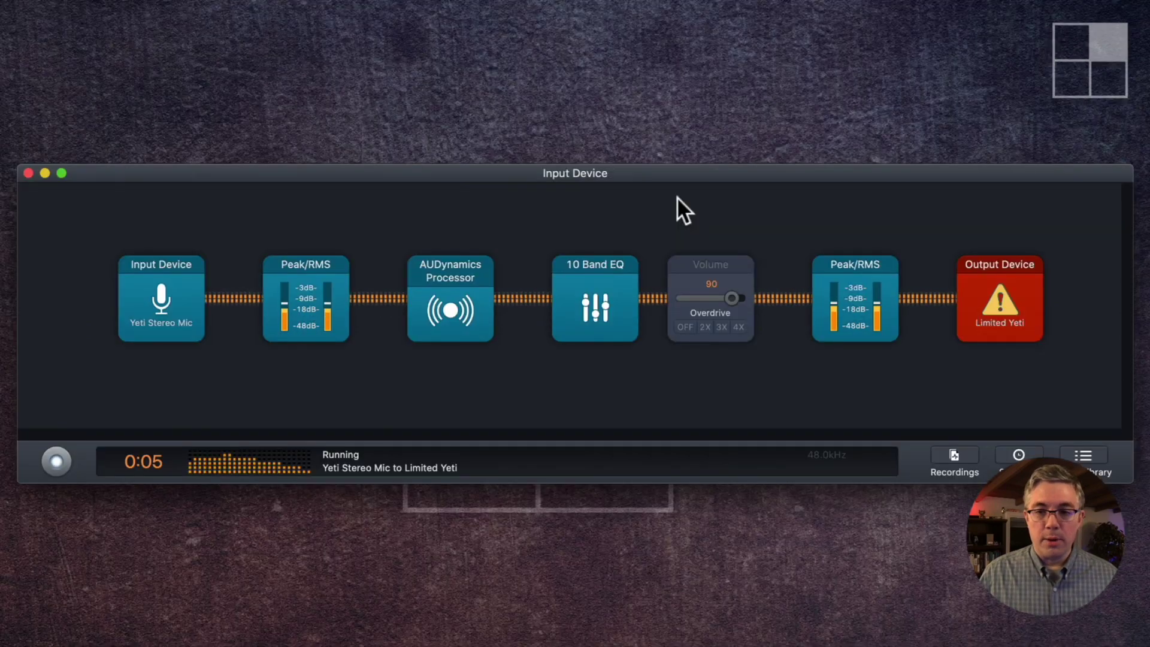
pyautogui.click(999, 354)
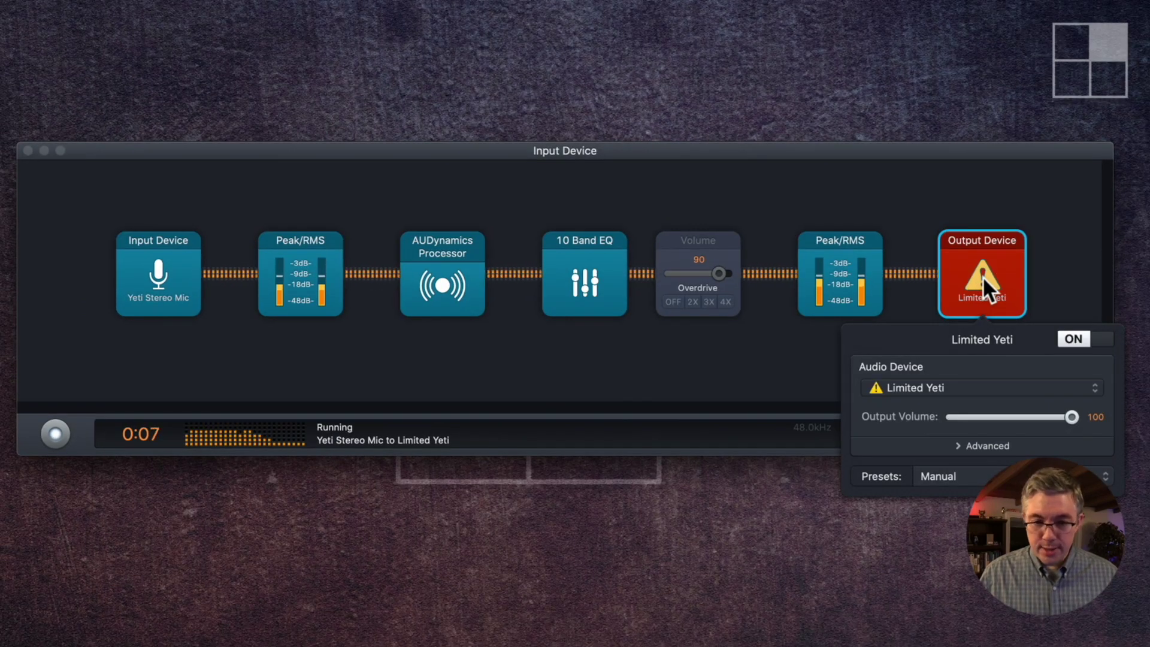
pyautogui.click(980, 274)
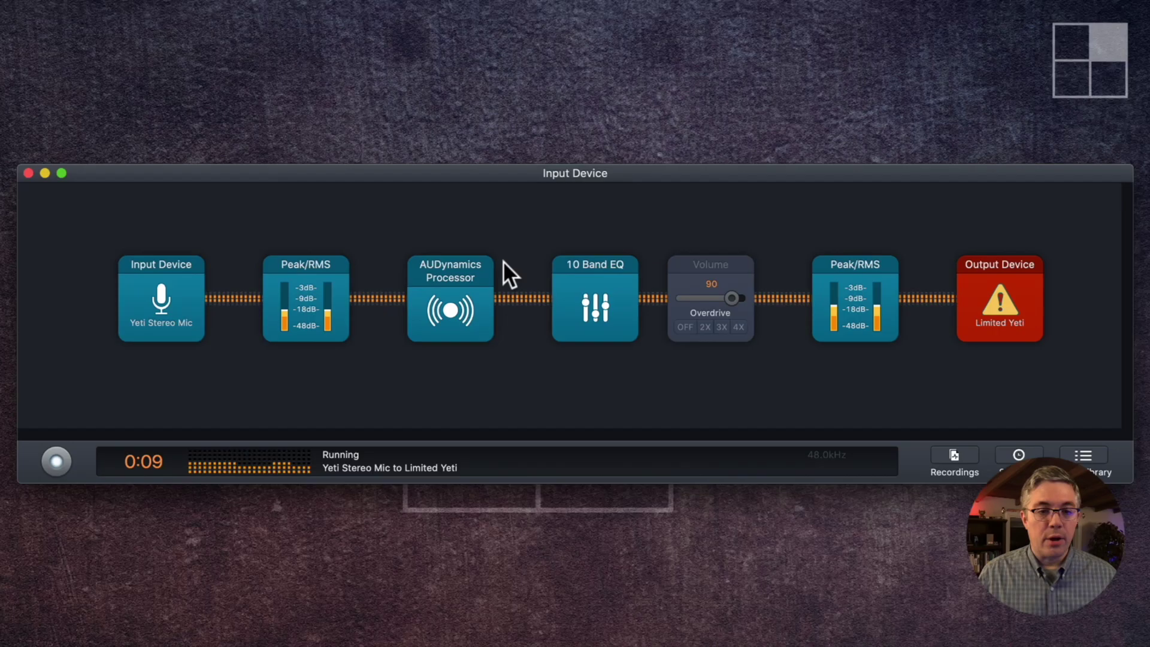
# Step: Create a third Loopback virtual device named 'Limited Yeti' with Pass-Thru on Channels 1 & 2
pyautogui.click(137, 443)
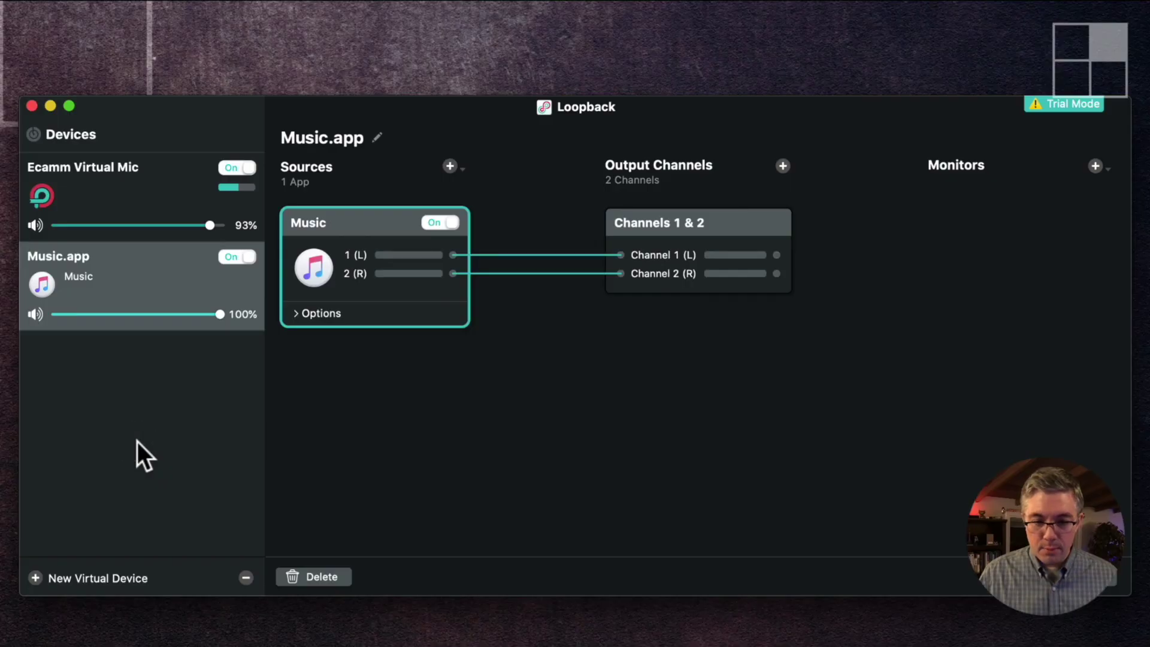
pyautogui.click(73, 580)
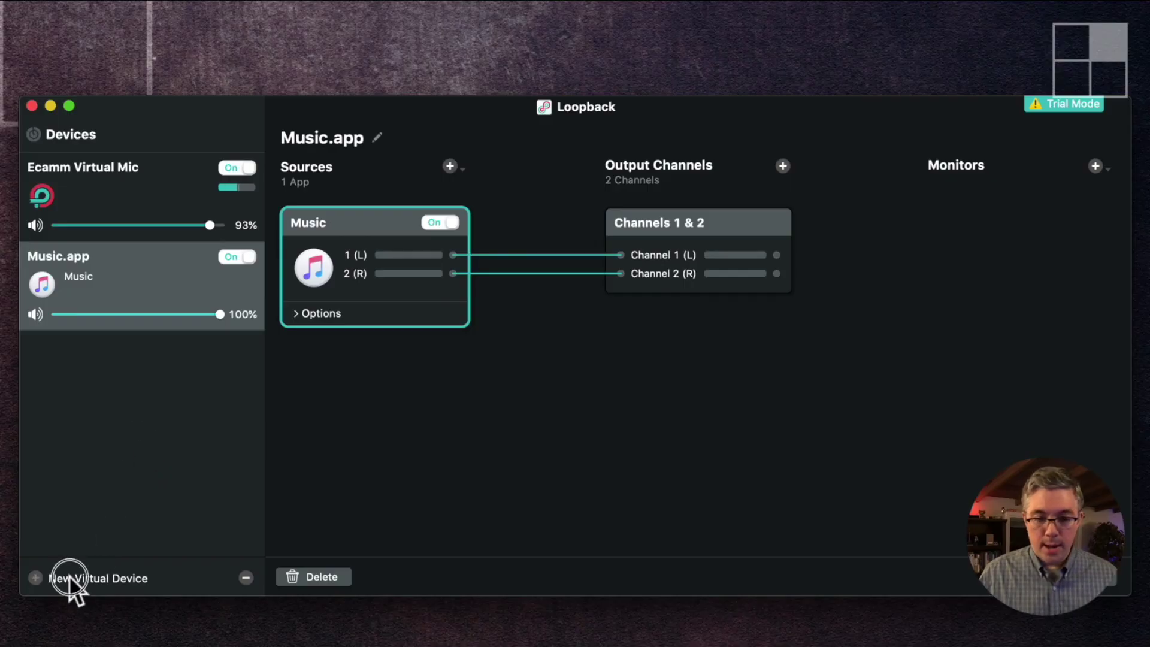
pyautogui.write('Limited Yeti')
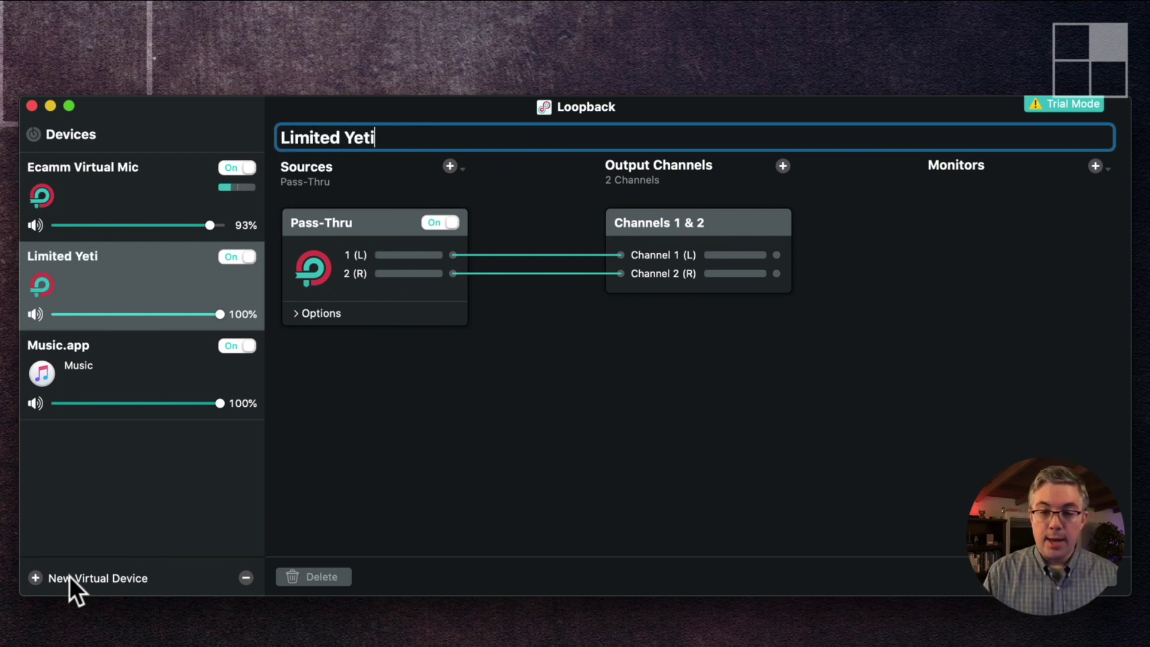
pyautogui.press('Return')
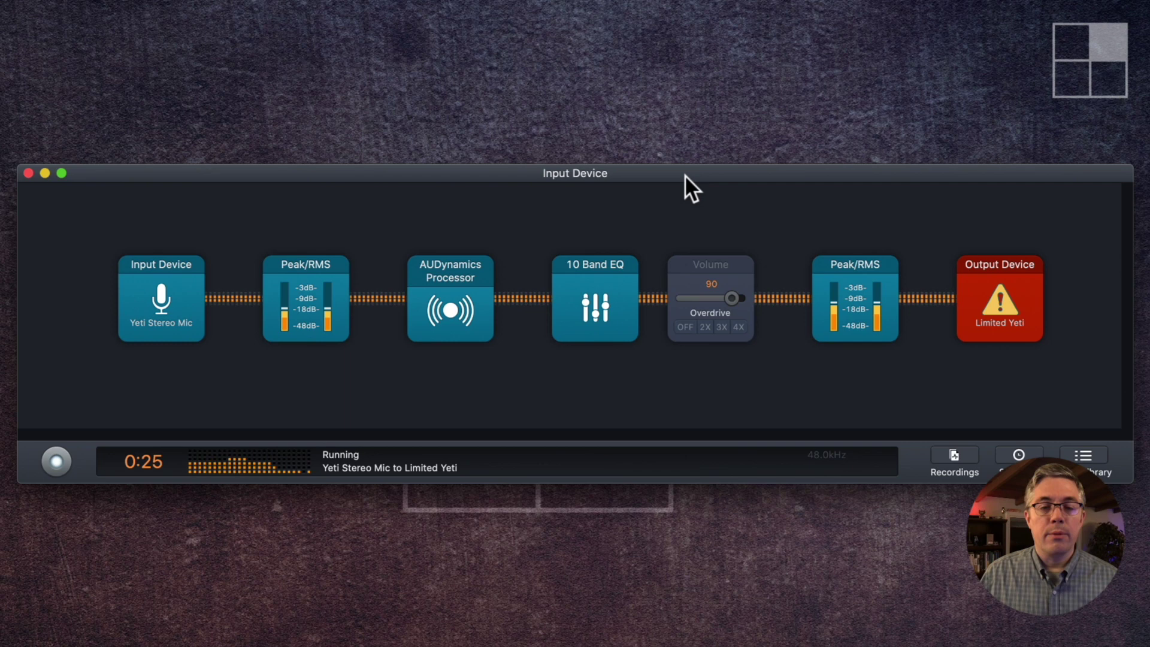
# Step: Set the Output Device block's audio device to Limited Yeti
pyautogui.click(1009, 311)
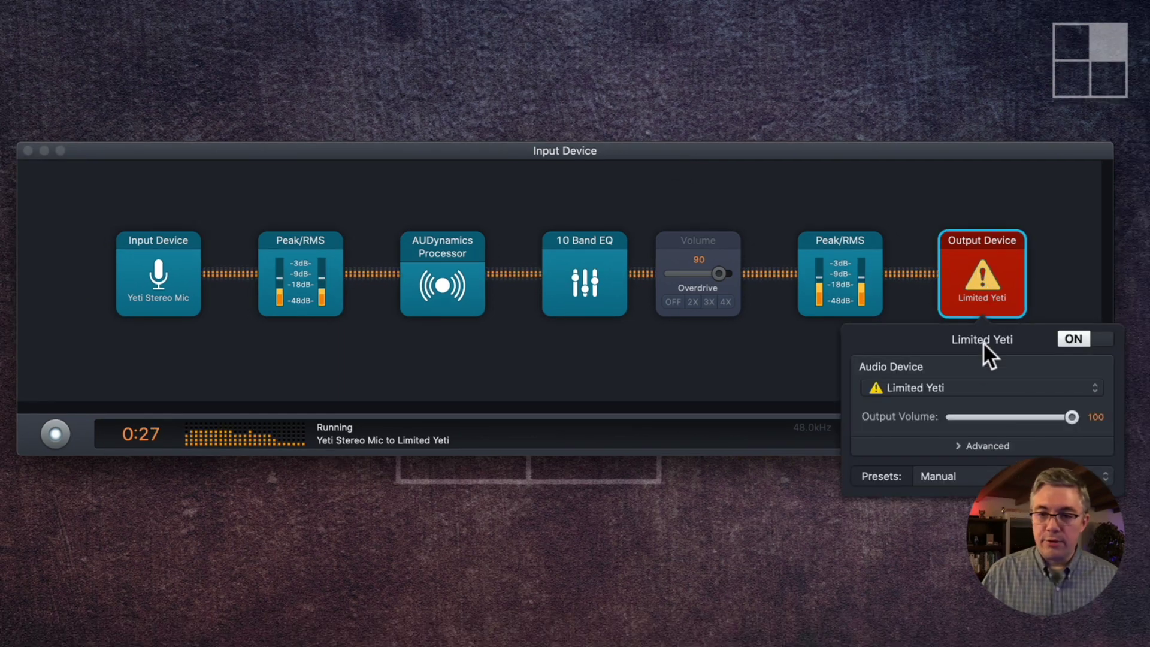
pyautogui.click(949, 381)
pyautogui.click(950, 373)
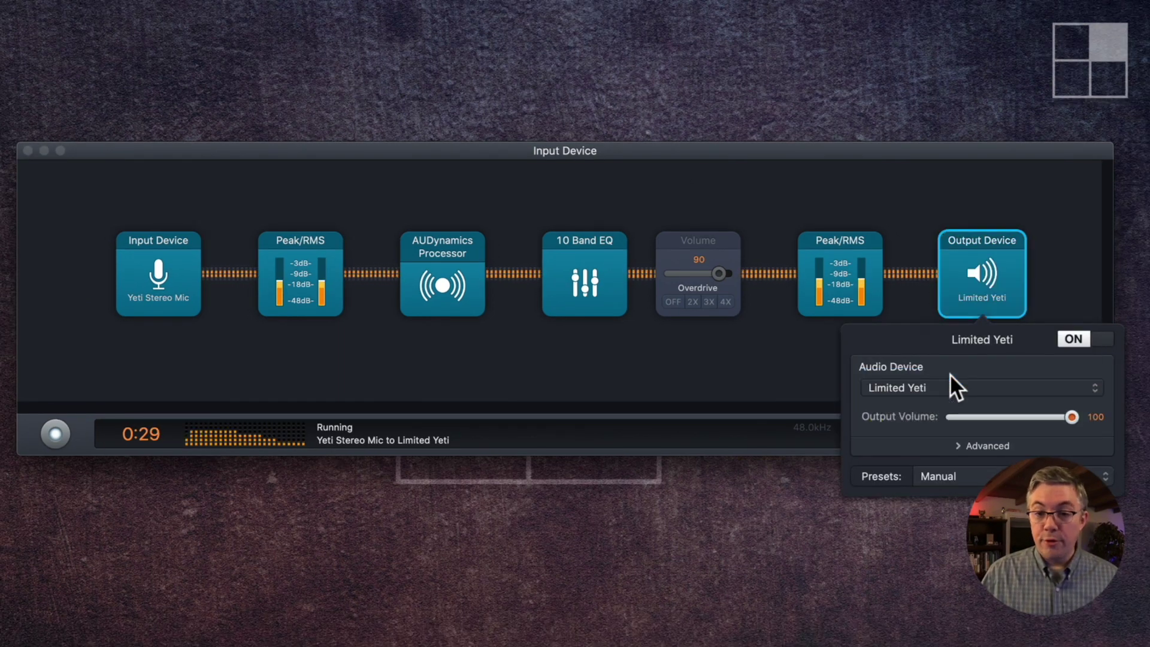
pyautogui.click(570, 359)
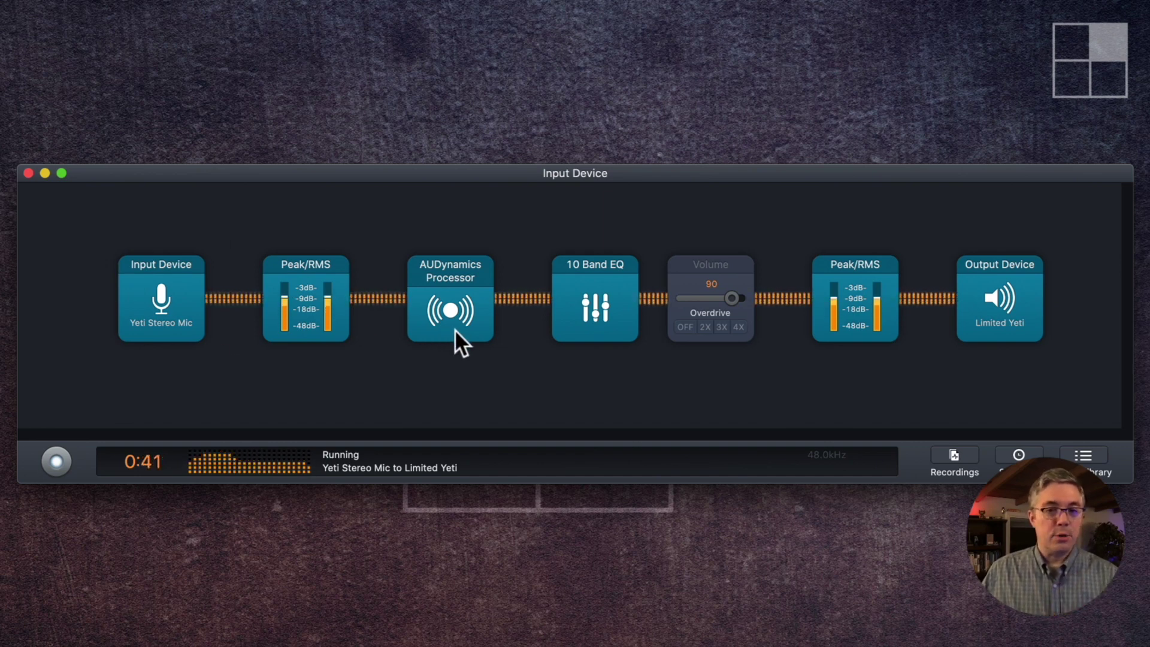
pyautogui.click(591, 325)
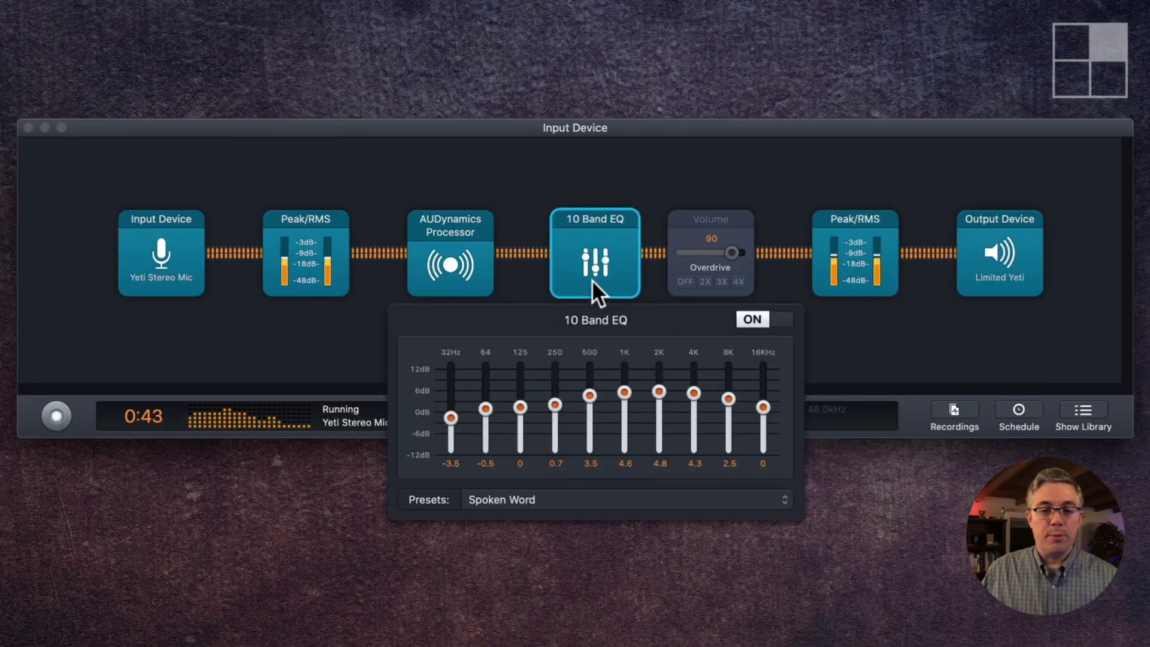
pyautogui.click(593, 281)
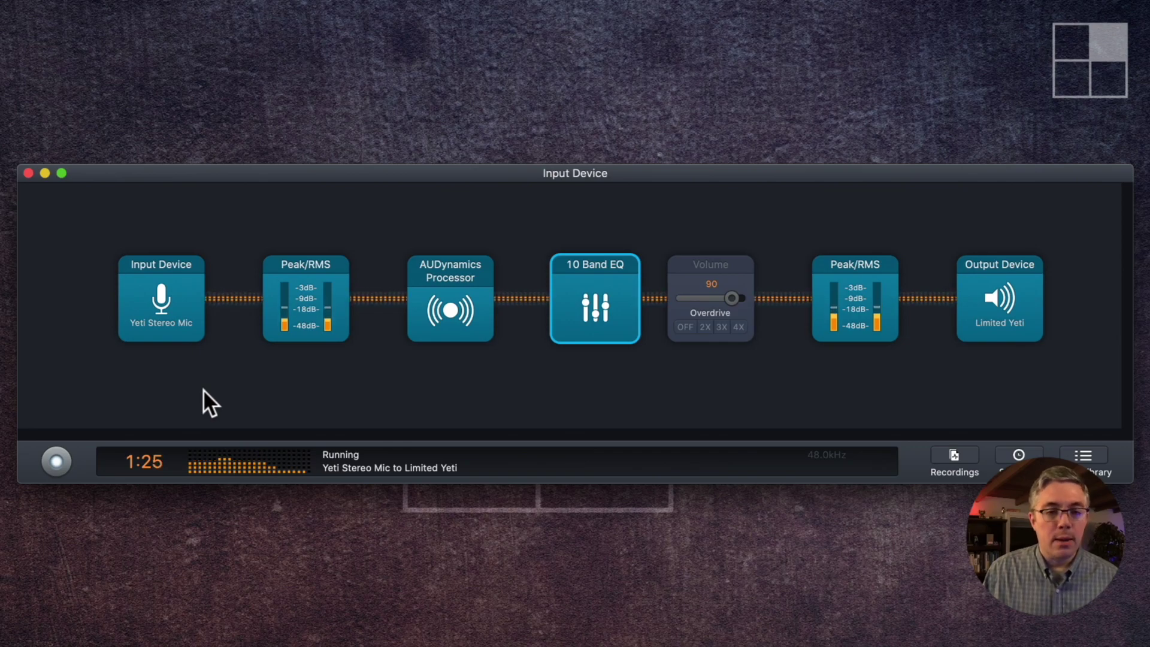
pyautogui.click(462, 293)
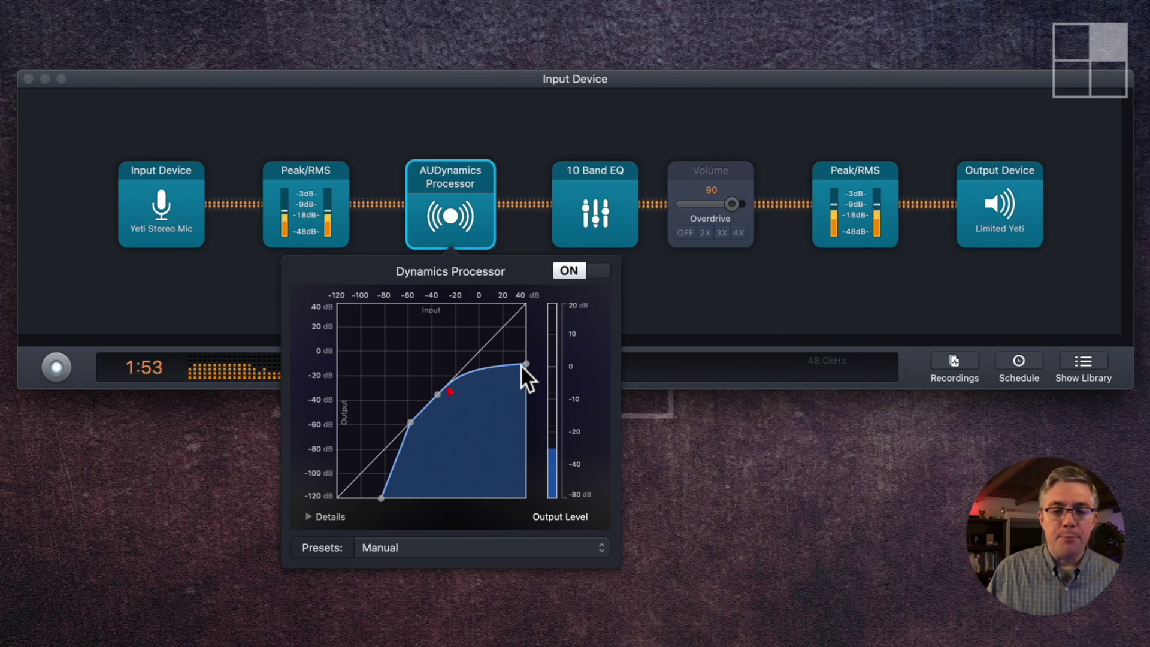
pyautogui.click(451, 140)
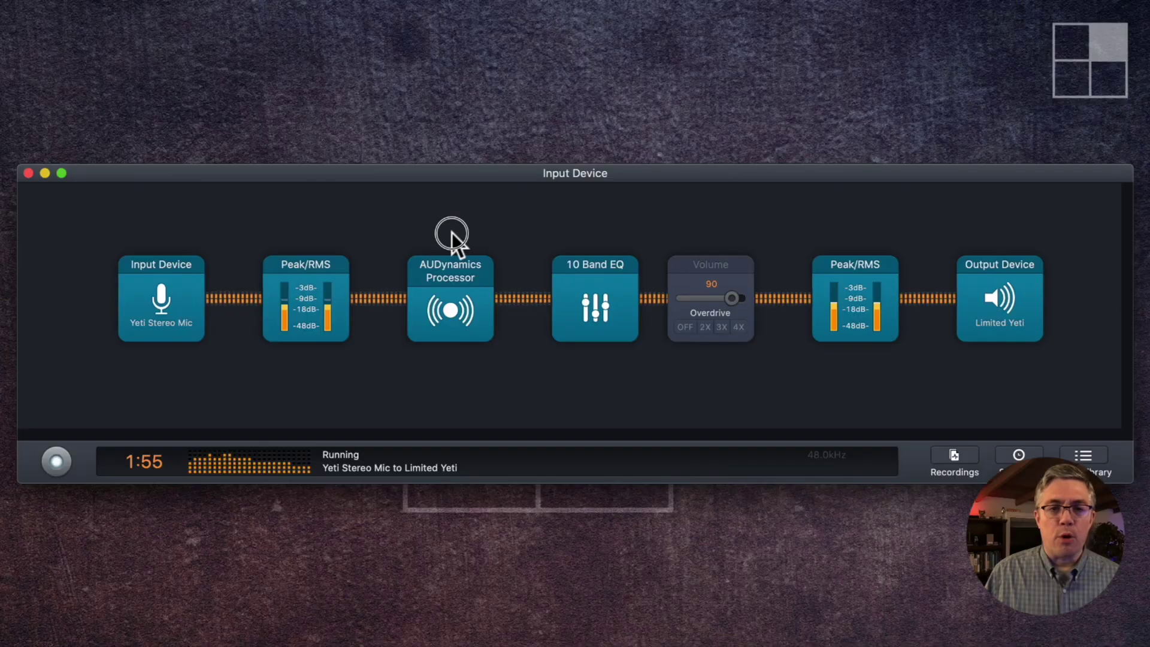
pyautogui.click(29, 173)
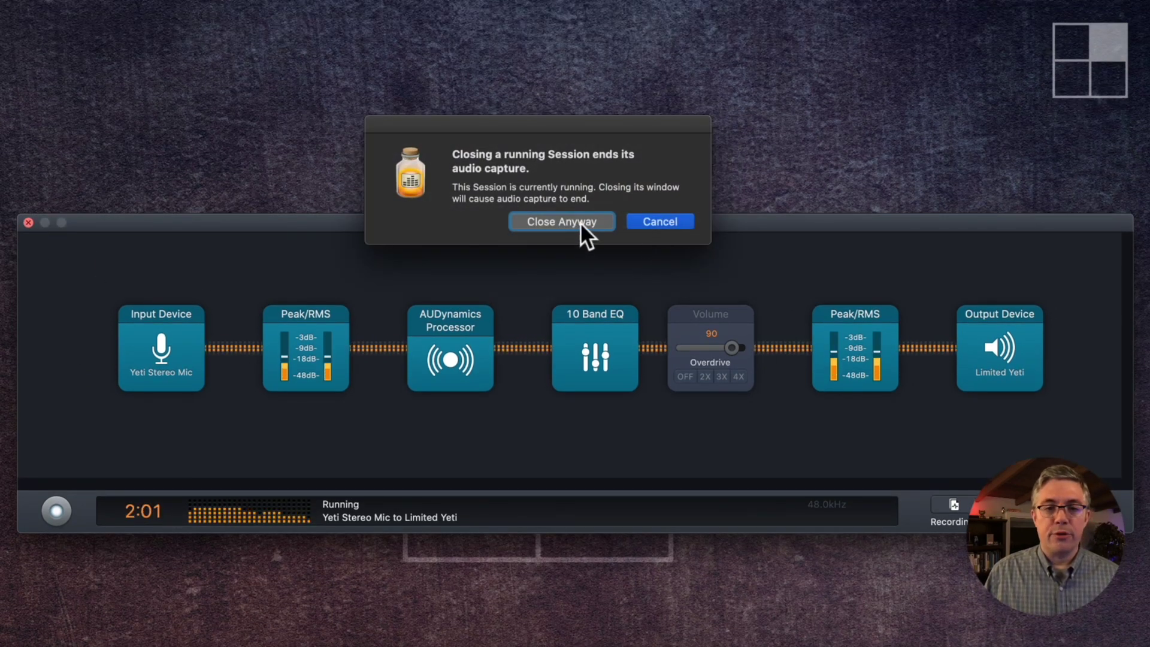
pyautogui.click(655, 223)
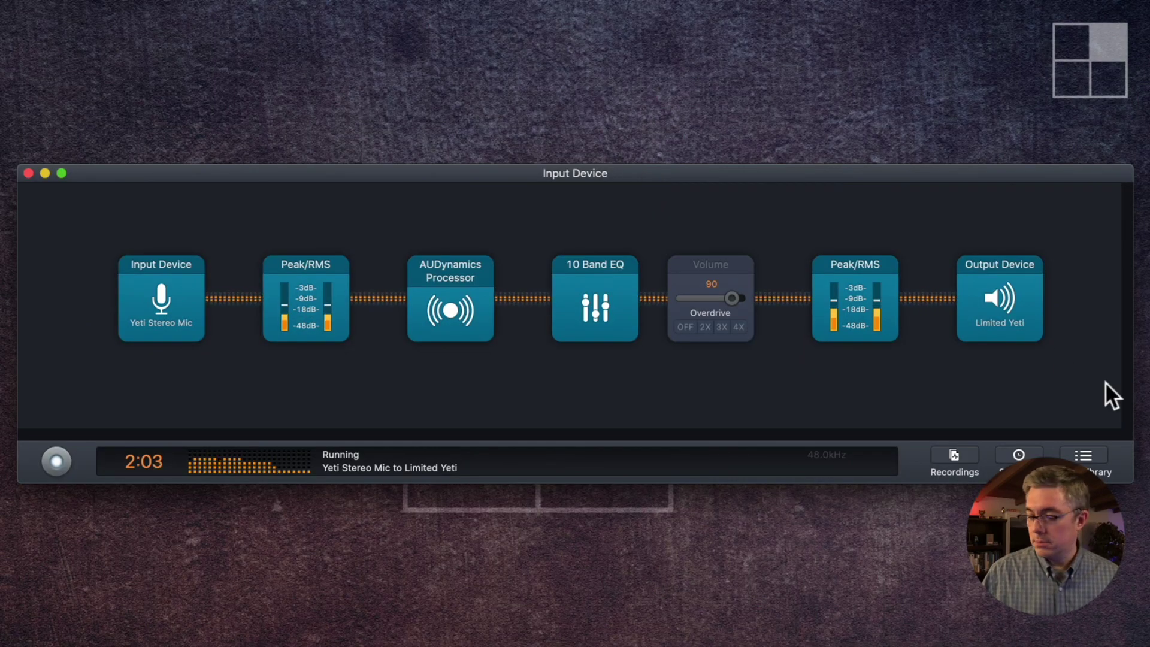